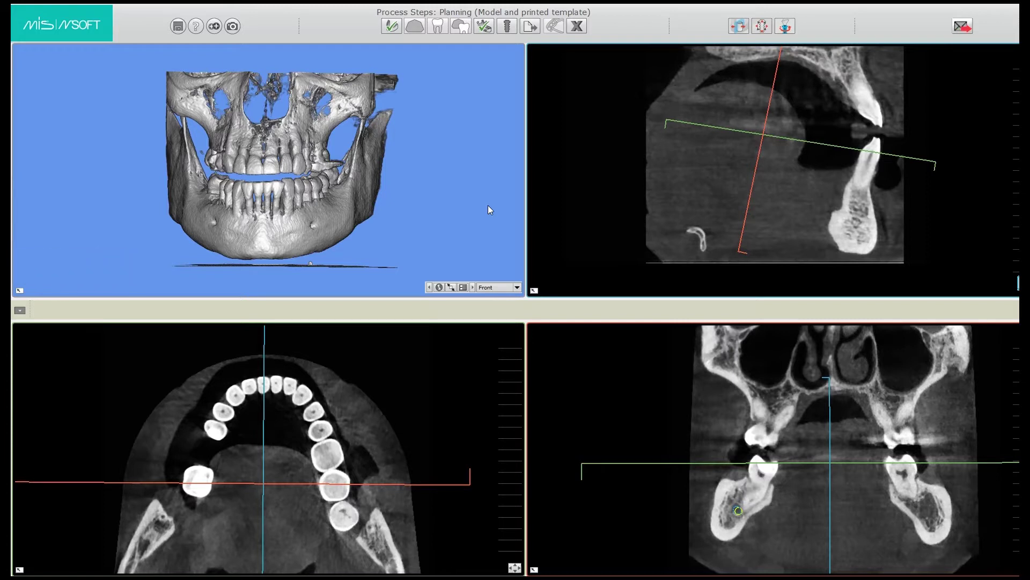
- Orbit and zoom the 3D skull to inspect the CBCT volume from other angles
left_click_drag(79, 143, 385, 202)
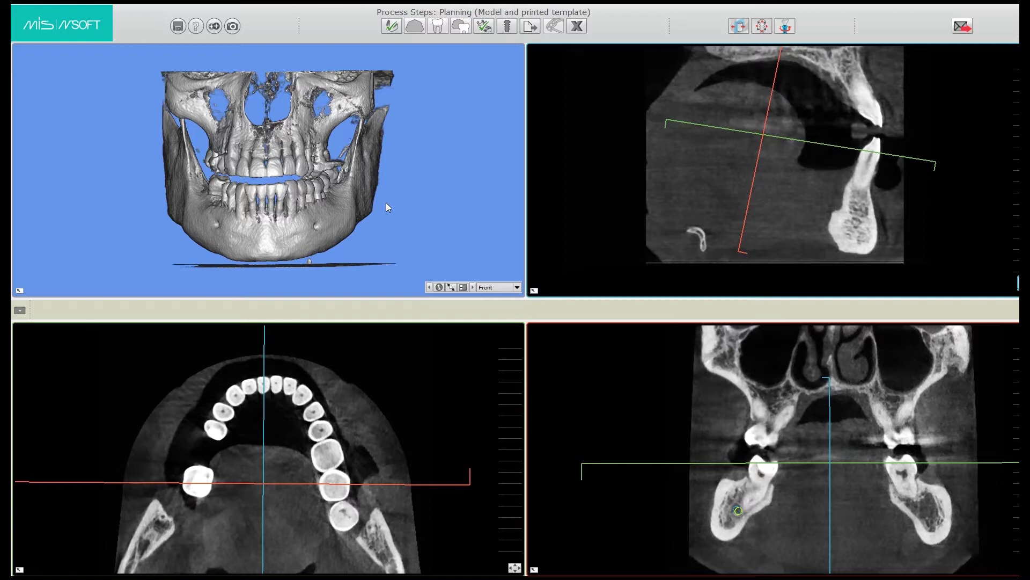
scroll(385, 201, "up", 2)
scroll(387, 204, "up", 2)
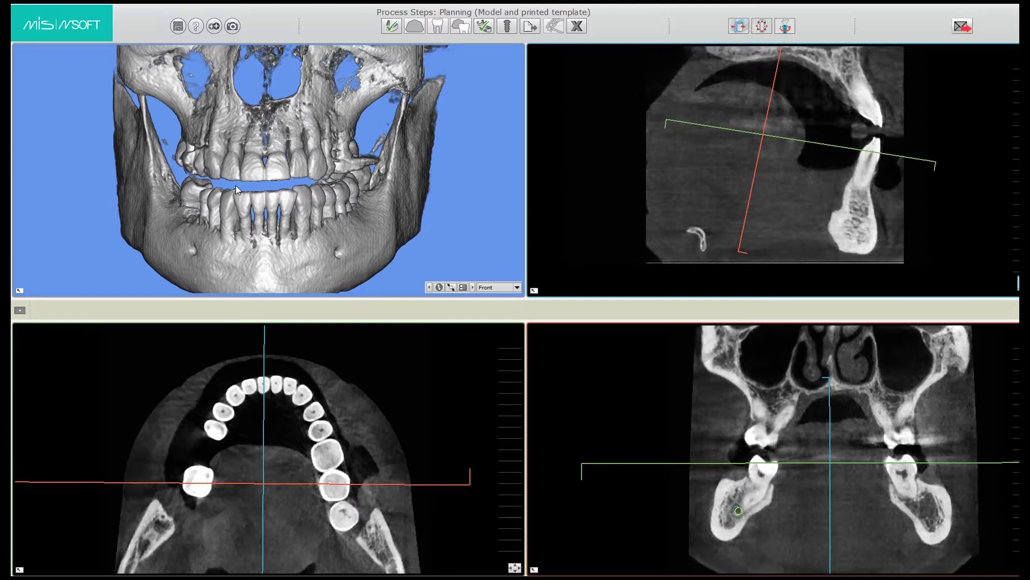
scroll(242, 185, "down", 2)
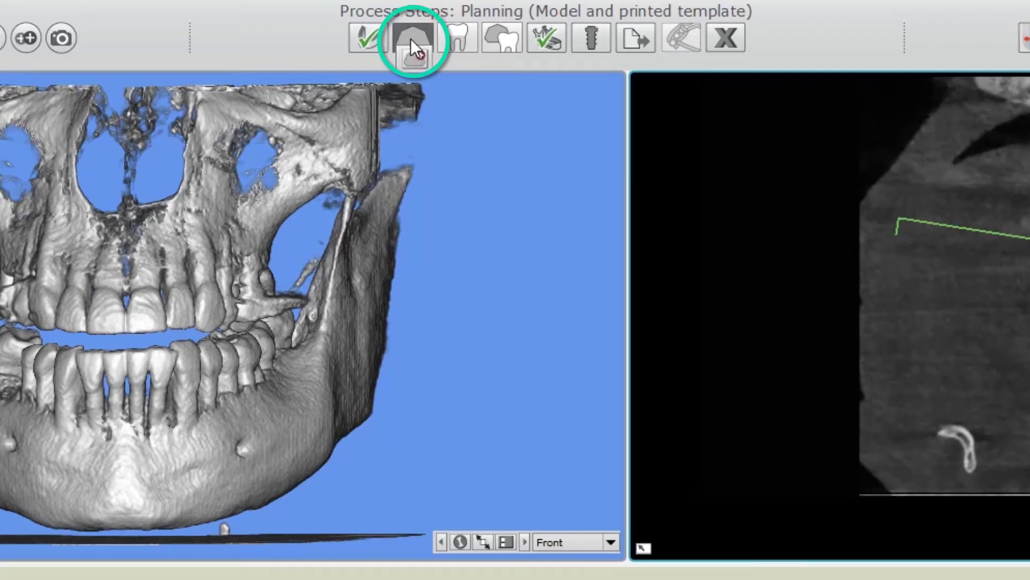
- Import the surface model file 2020-05-19_00039-001-LowerJaw.stl through the Model step
left_click(411, 41)
left_click(417, 60)
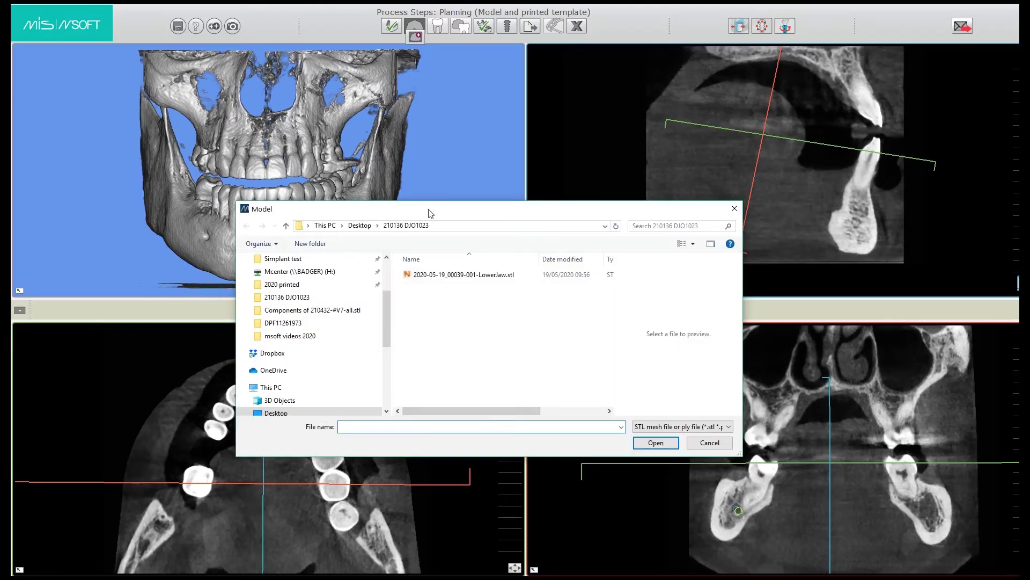
left_click(460, 276)
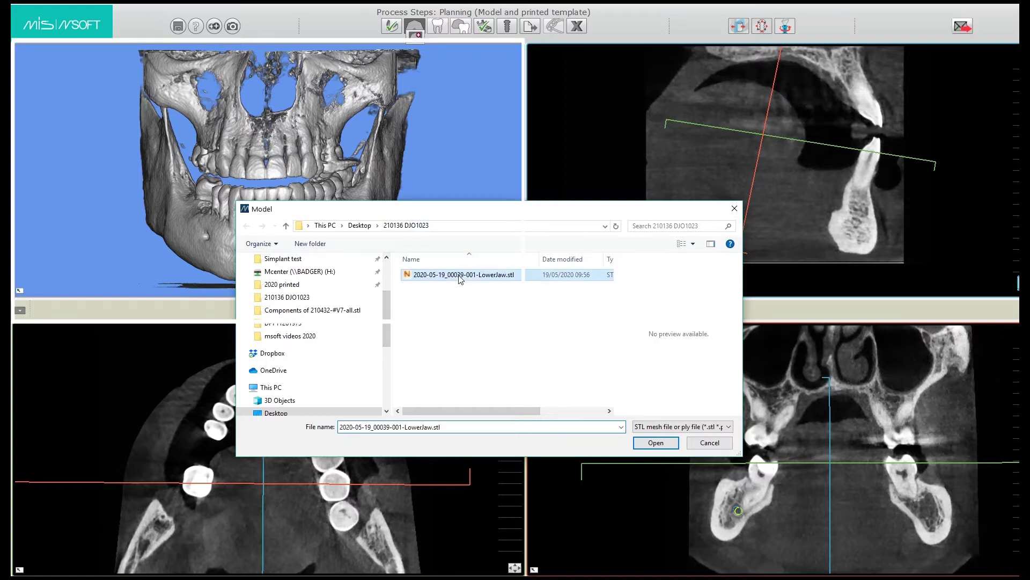
left_click(651, 444)
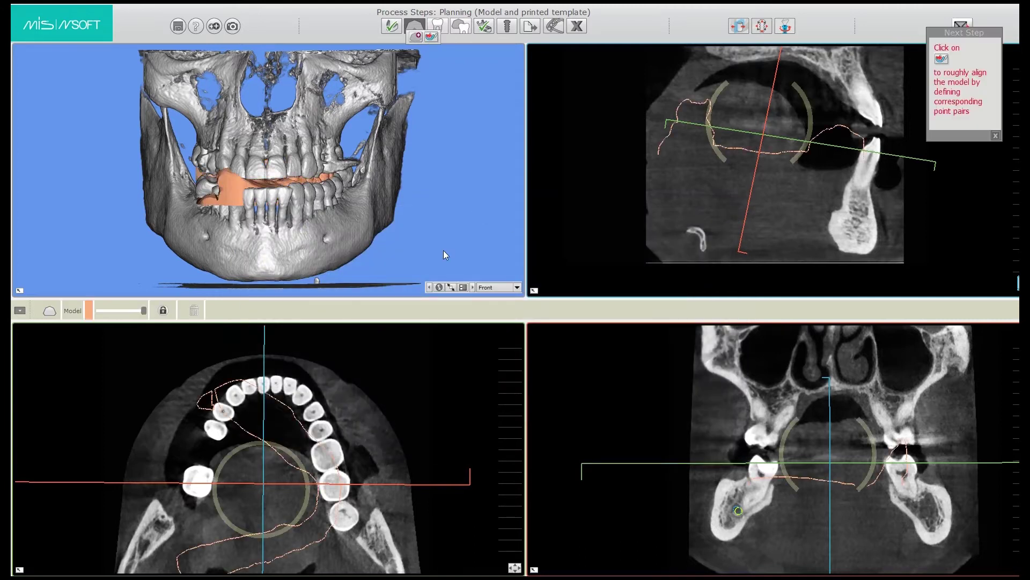
- Clip away the skull above the mandible and orbit the jaw to an occlusal view
left_click(452, 288)
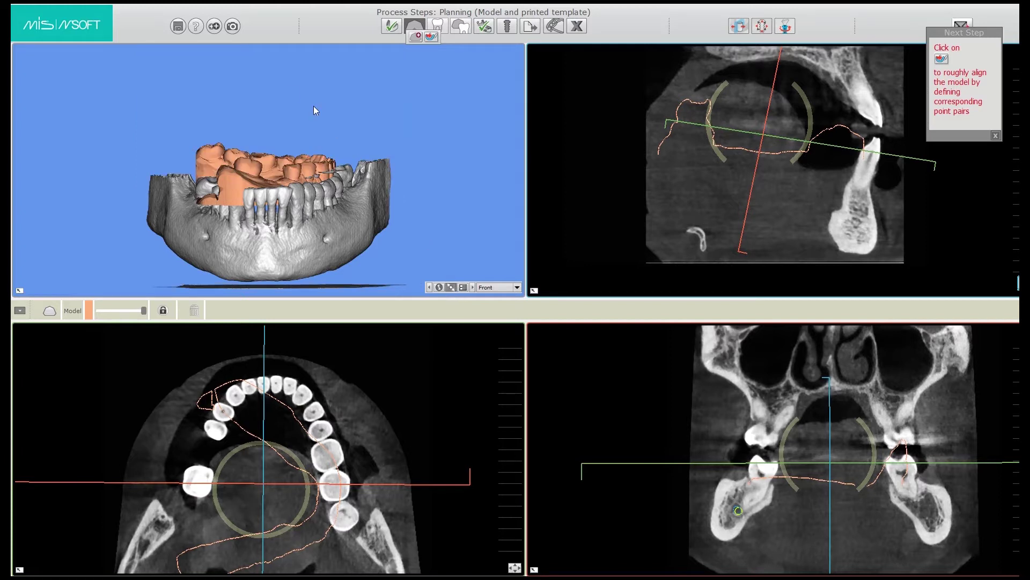
left_click_drag(313, 106, 266, 124)
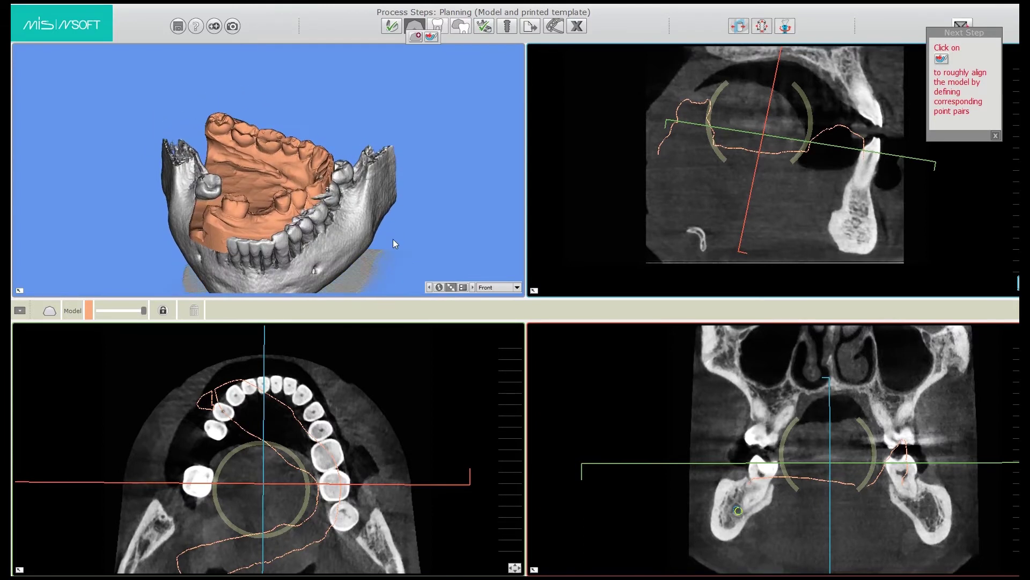
left_click_drag(423, 246, 498, 192)
left_click_drag(362, 221, 343, 158)
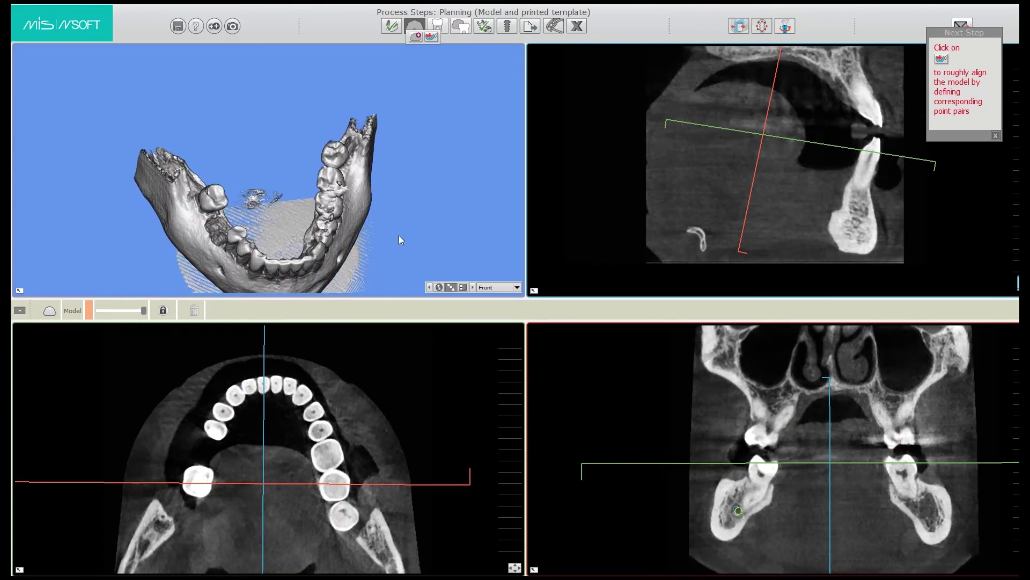
left_click_drag(401, 240, 339, 152)
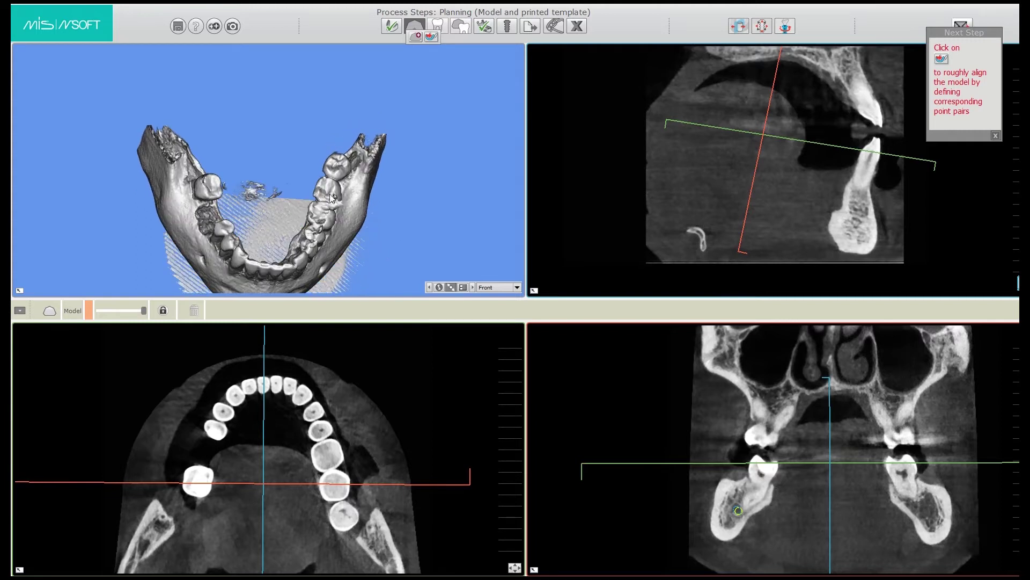
left_click_drag(310, 176, 437, 289)
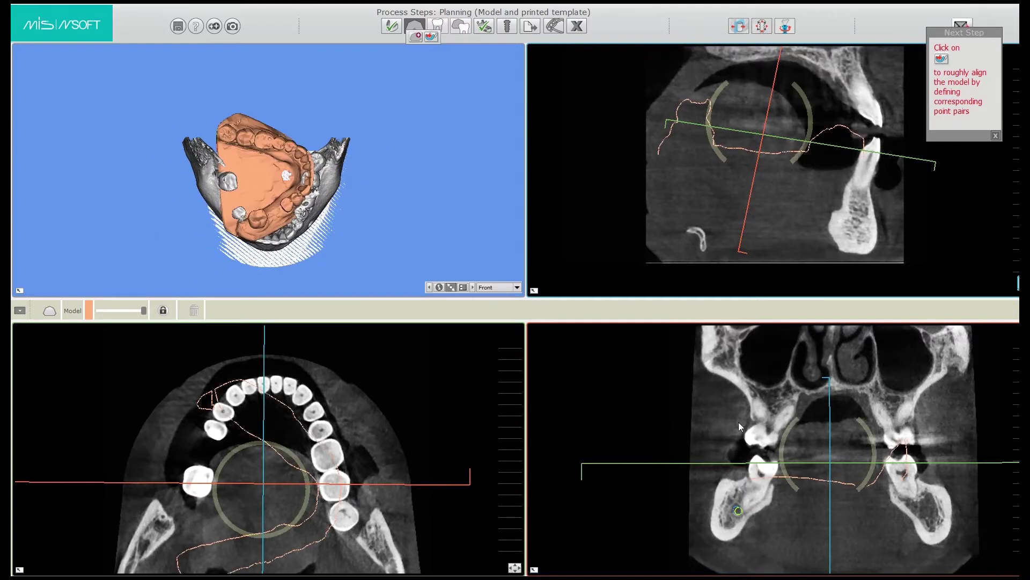
left_click_drag(443, 140, 422, 140)
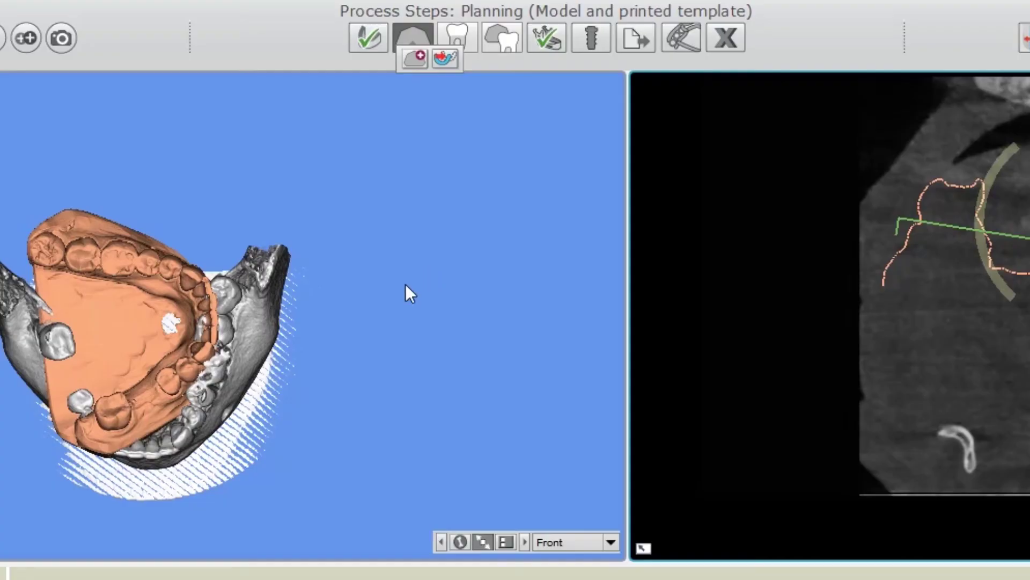
left_click_drag(405, 284, 408, 338)
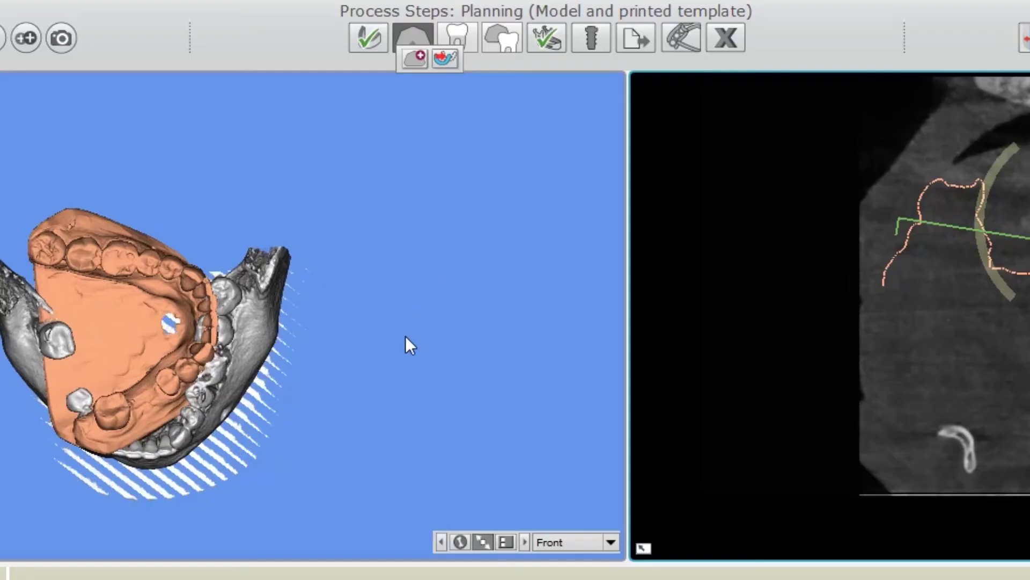
- Start point-pair alignment and rotate the STL model and volume jaw to show their teeth
left_click(443, 60)
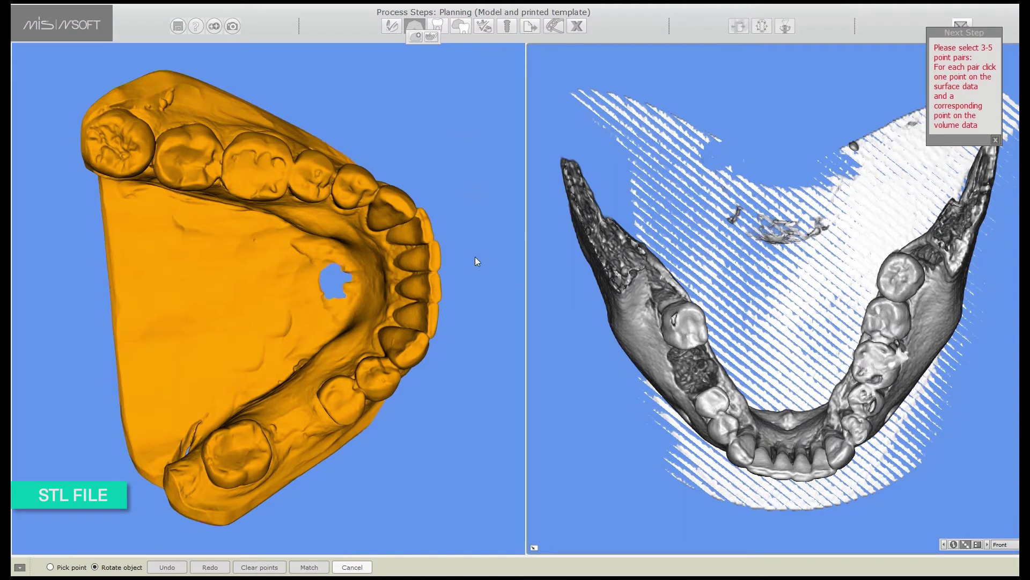
left_click_drag(456, 396, 475, 423)
left_click_drag(681, 482, 650, 464)
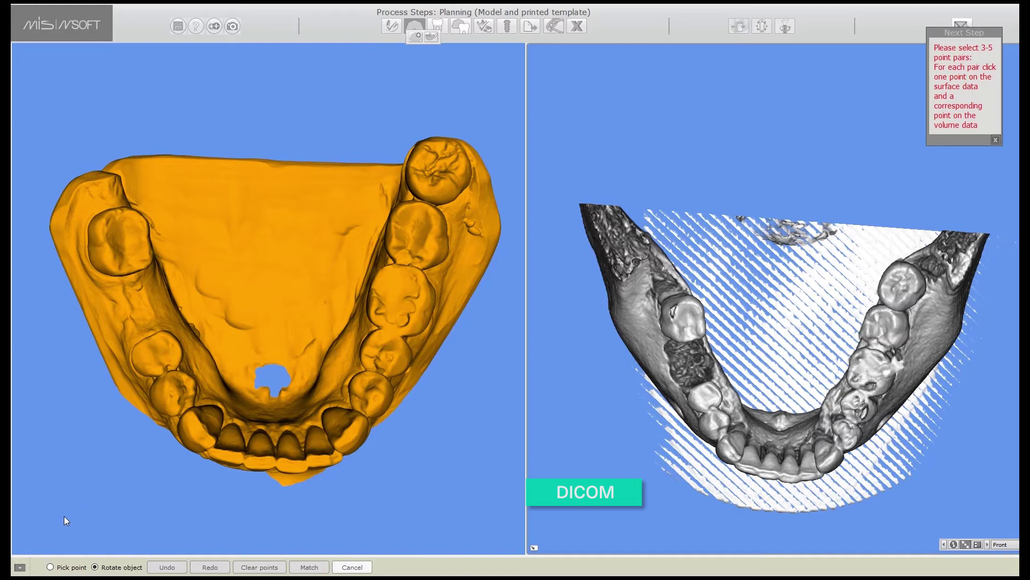
- With Pick point, mark six matching points on molars, premolars and front teeth of model and volume
left_click(50, 567)
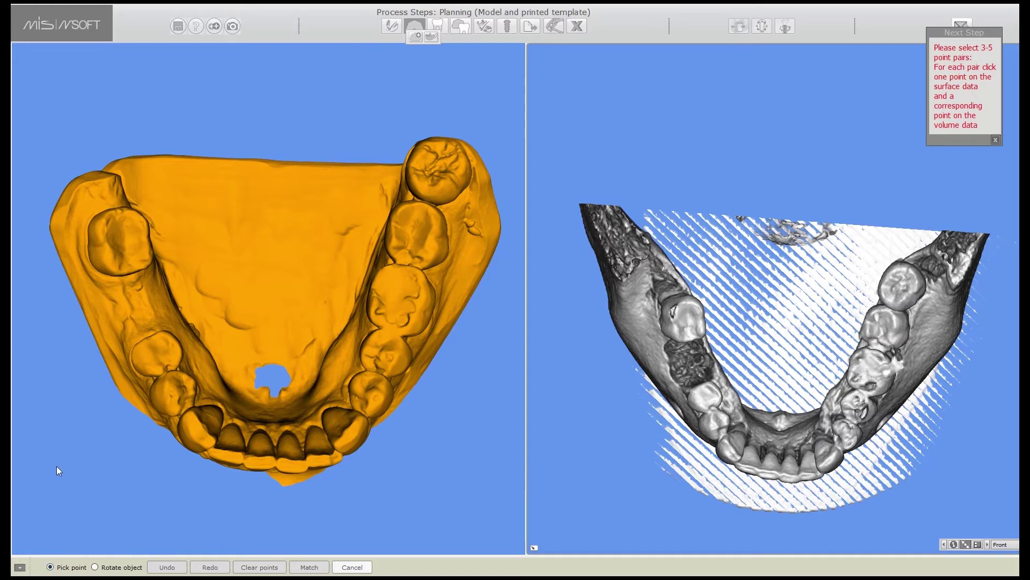
left_click(141, 245)
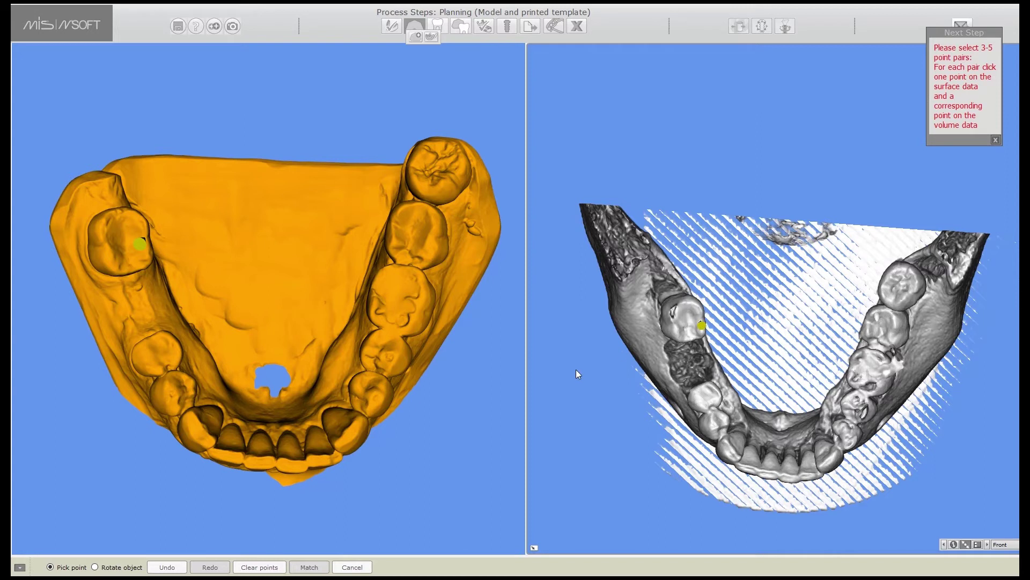
left_click(171, 393)
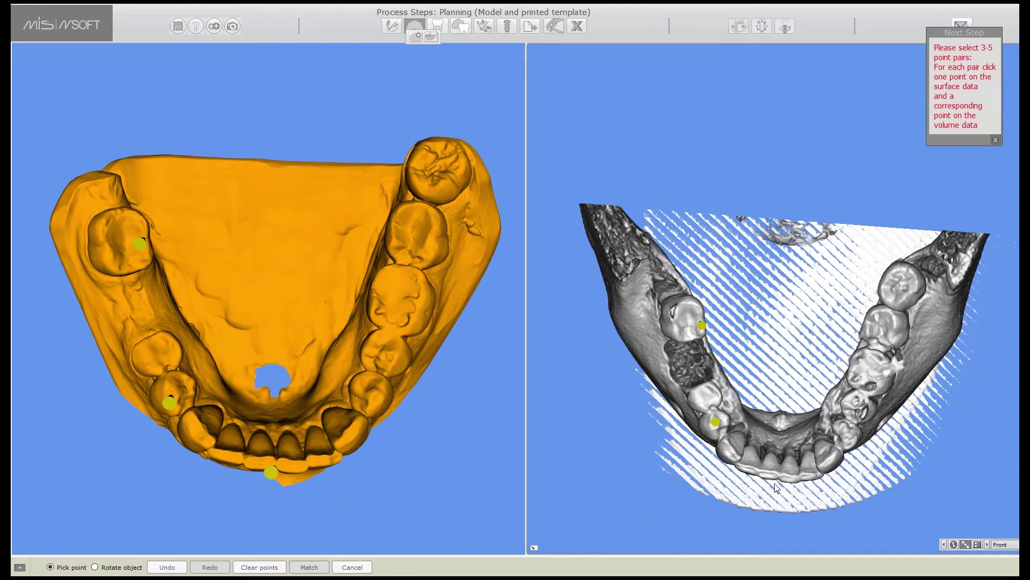
left_click(756, 504)
left_click(850, 445)
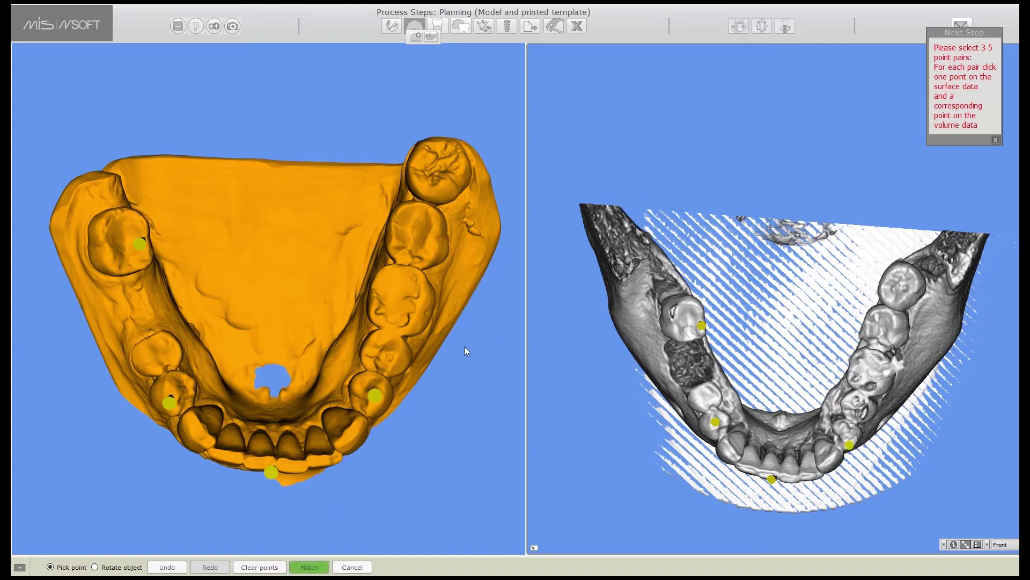
left_click(403, 309)
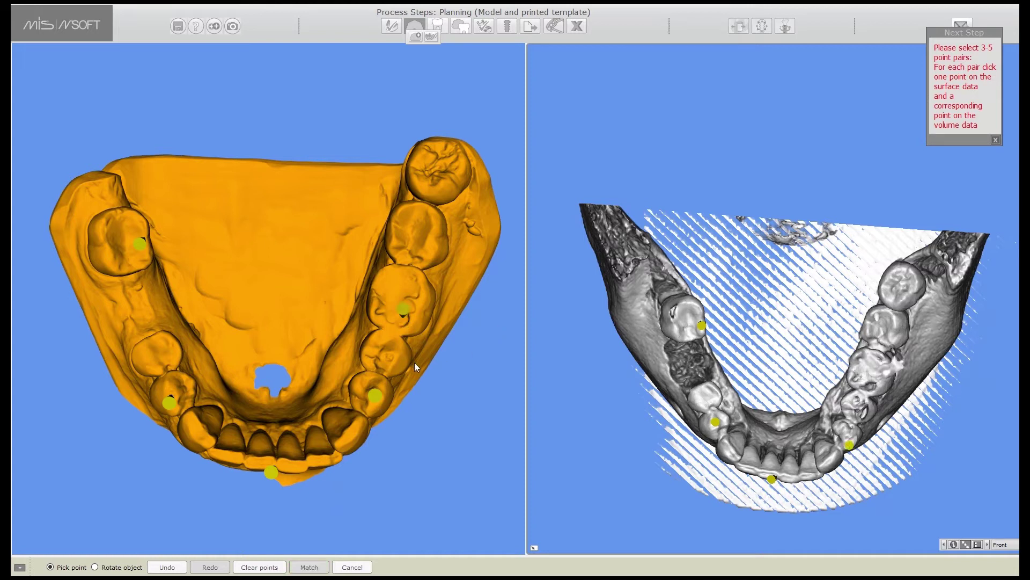
left_click(870, 386)
left_click(908, 297)
left_click(468, 169)
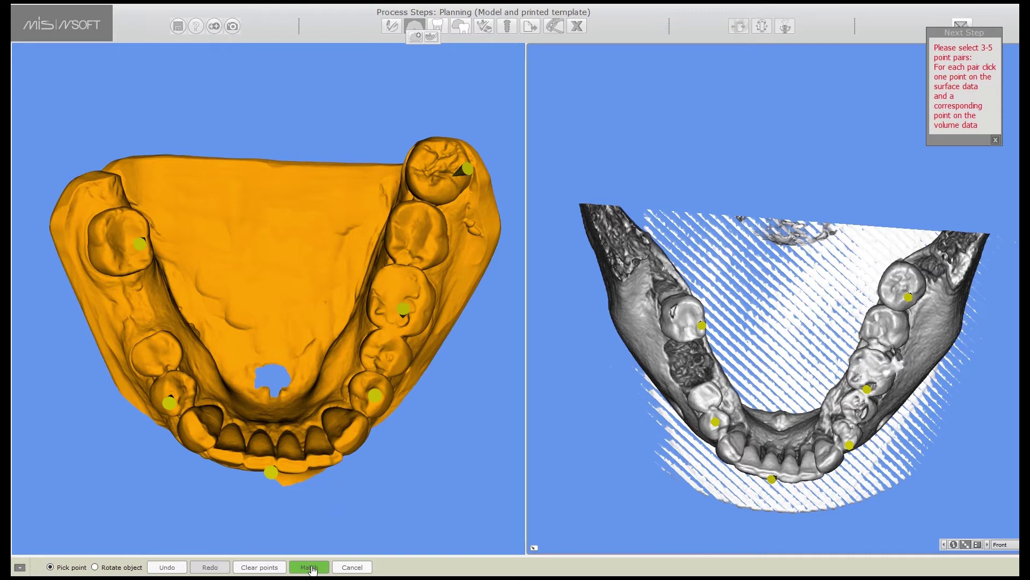
- Run Match on the point pairs and accept the optimized object position
left_click(311, 566)
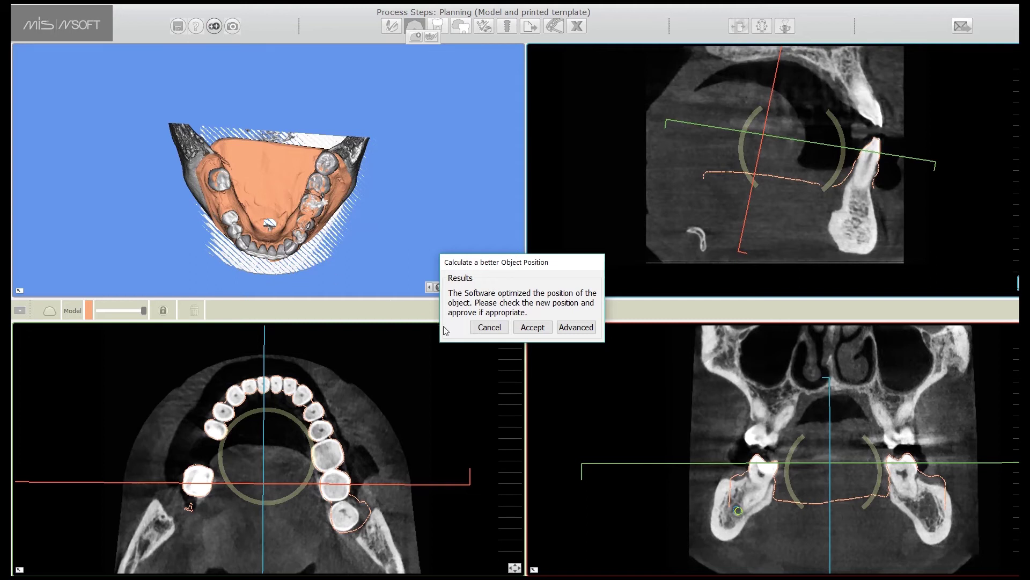
left_click(533, 328)
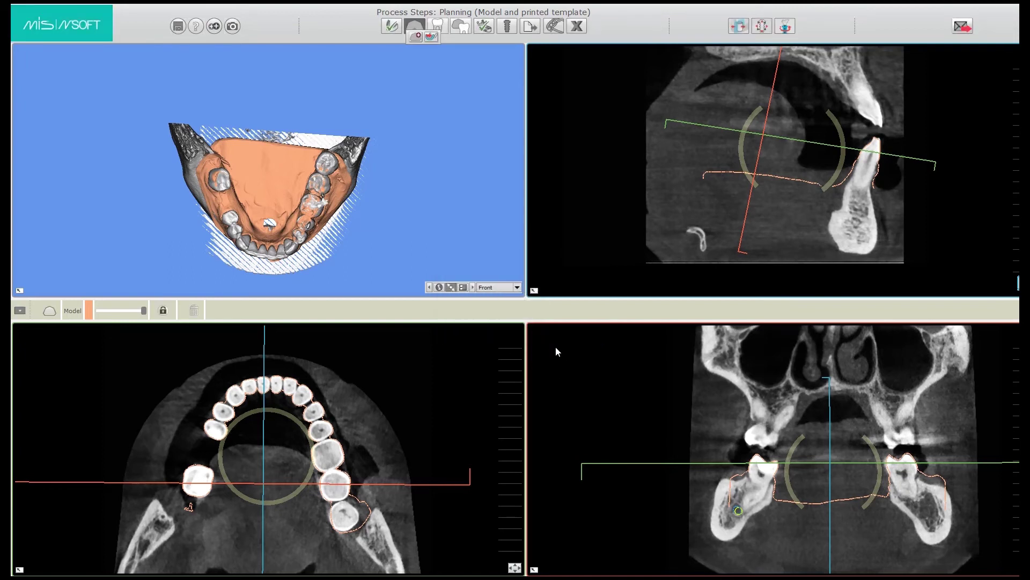
double_click(623, 395)
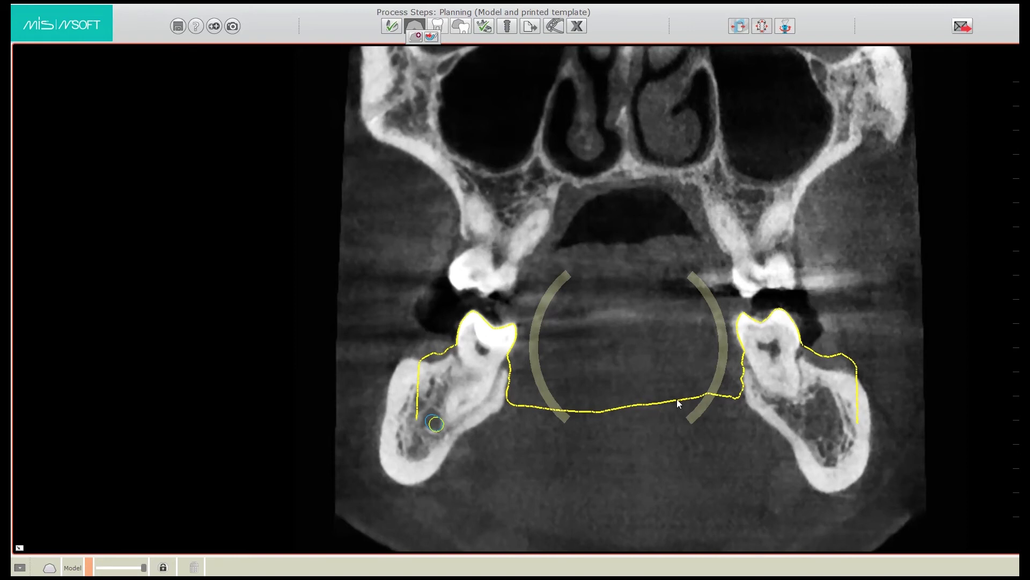
double_click(400, 312)
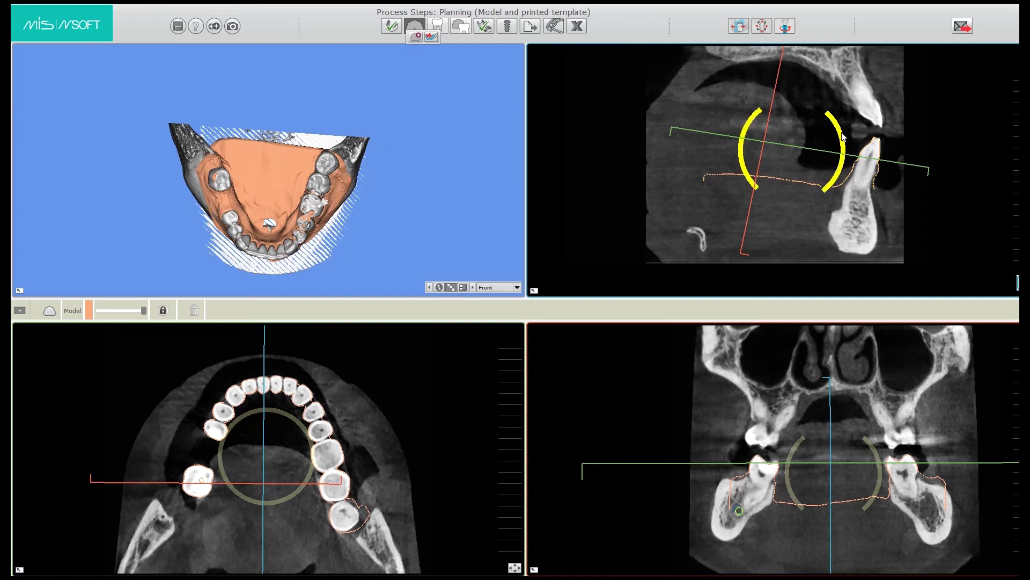
left_click(880, 150)
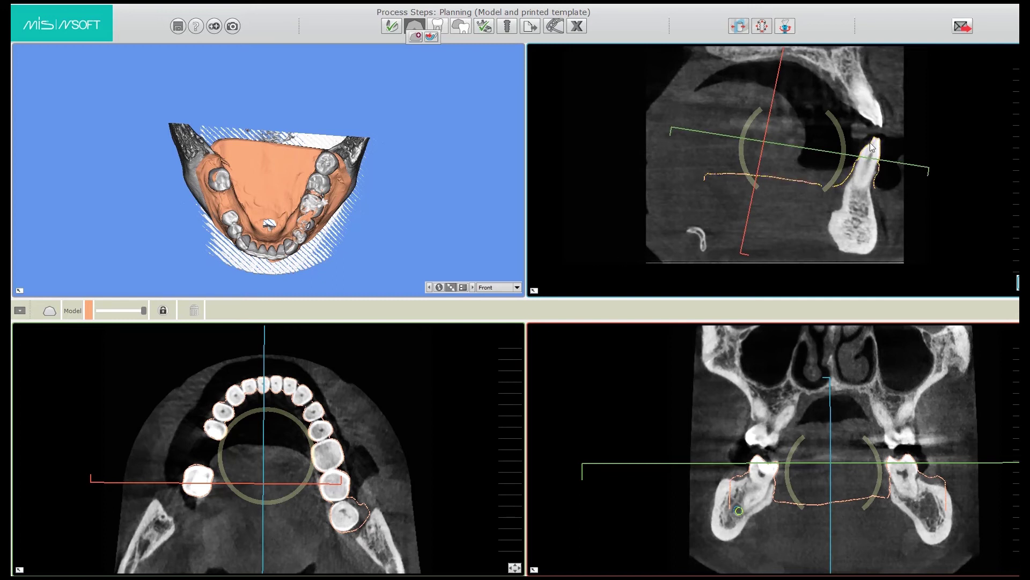
scroll(716, 414, "up", 2)
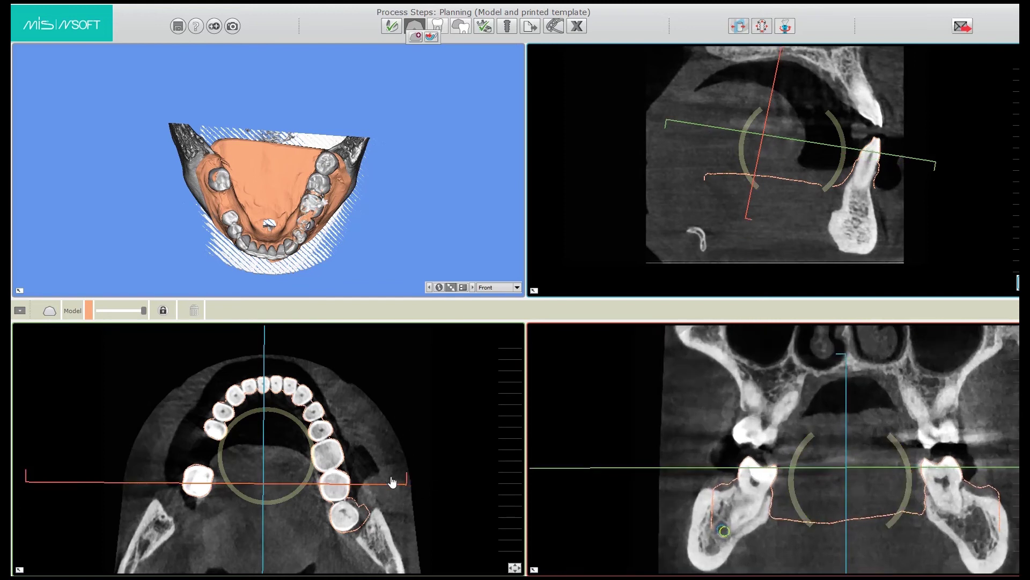
left_click_drag(393, 489, 394, 386)
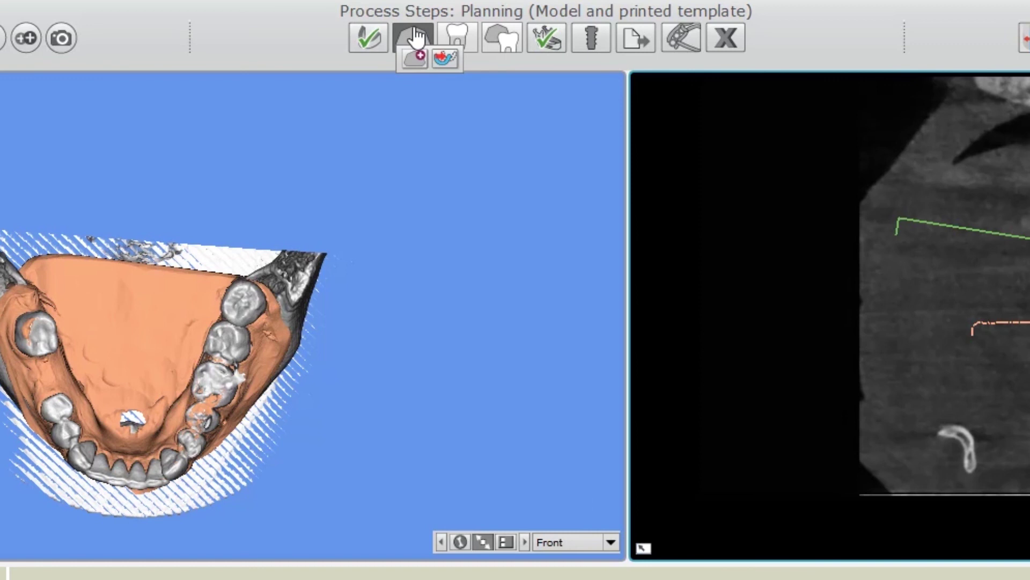
- Approve the Model process step with Yes, then orbit and zoom to a side view of the jaw
left_click(416, 26)
left_click(410, 66)
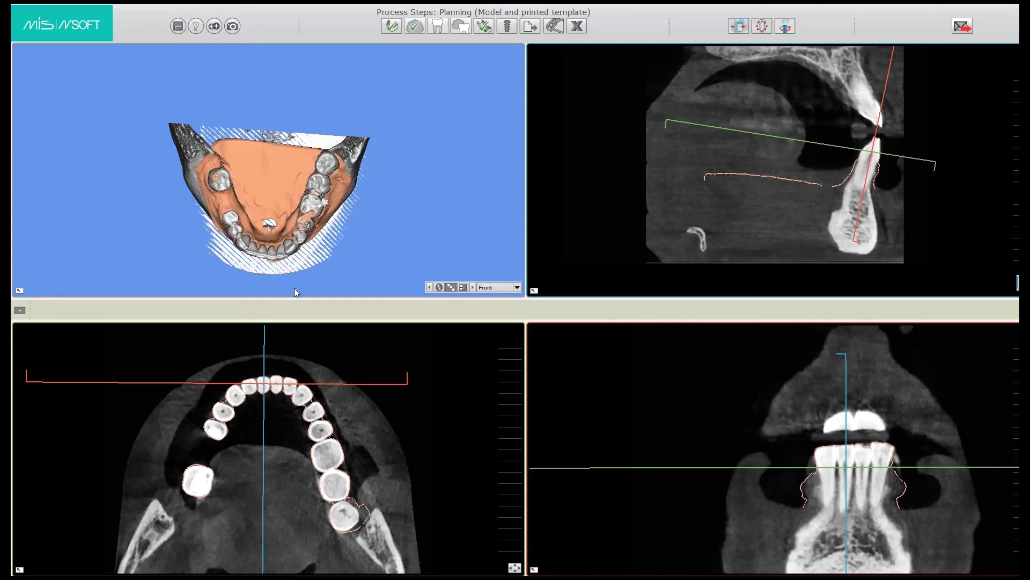
left_click_drag(183, 269, 372, 172)
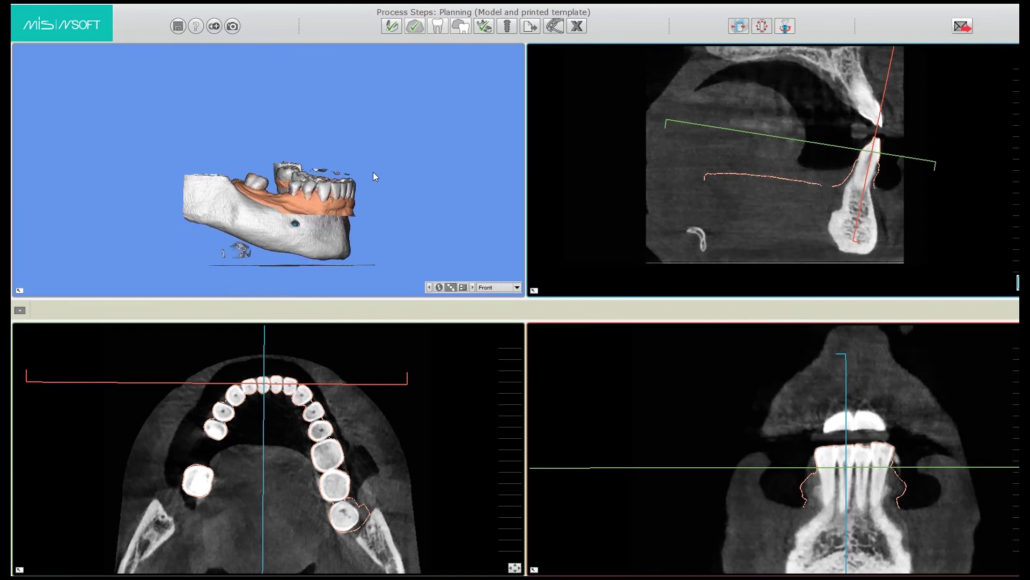
scroll(378, 186, "up", 5)
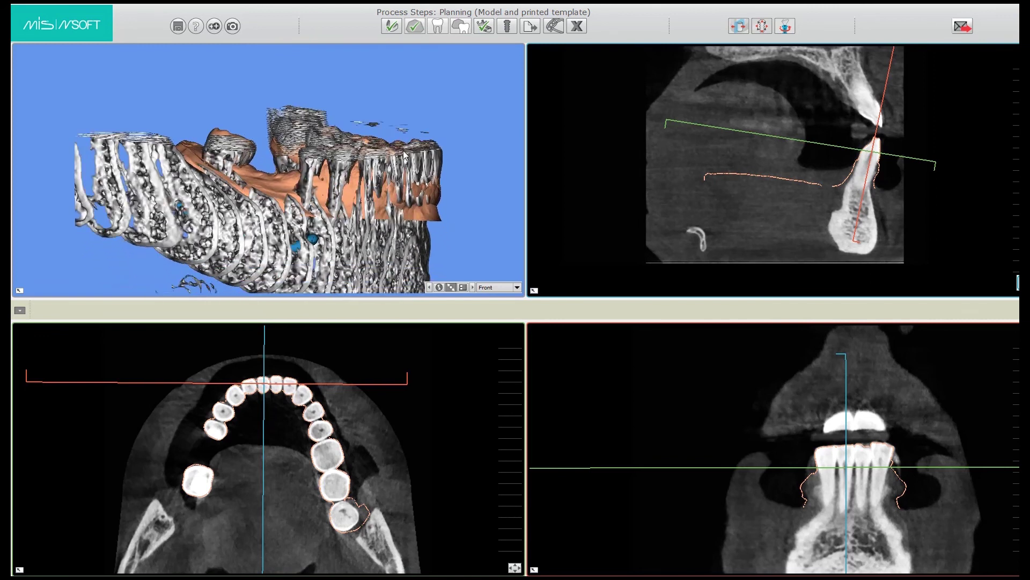